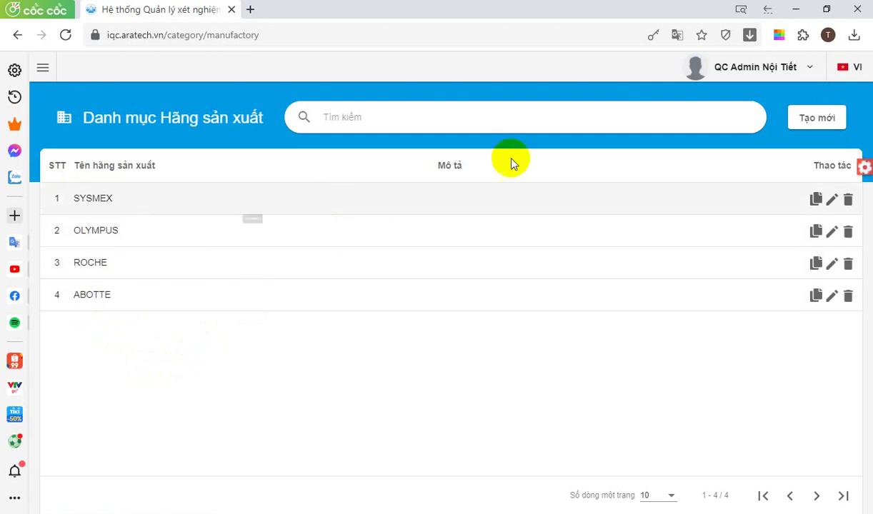
Add manufacturer RANDOX with the description 'Cung cấp QC' and save it
{"action": "left_click", "coordinate": [815, 119]}
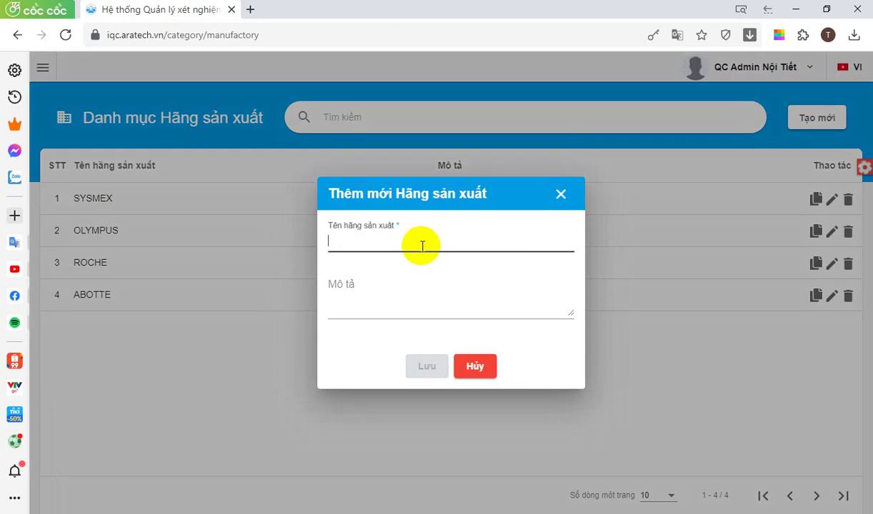
{"action": "type", "text": "RAN"}
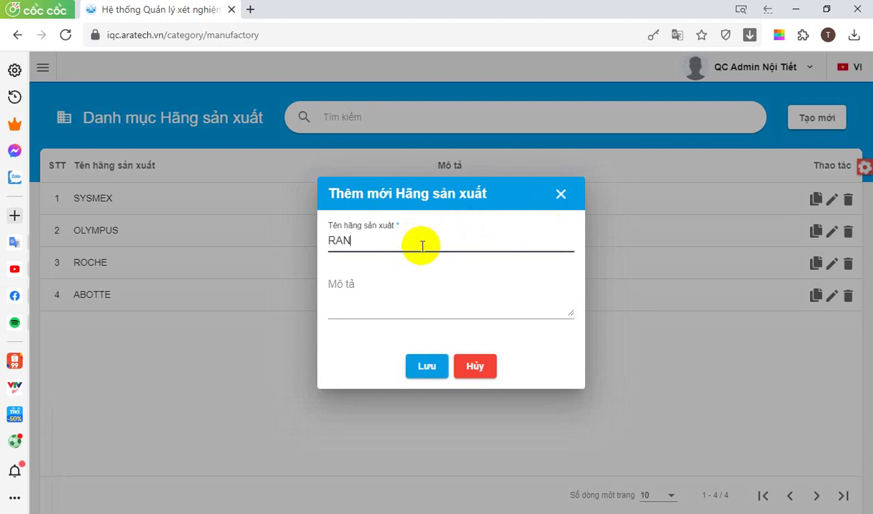
{"action": "type", "text": "DOX"}
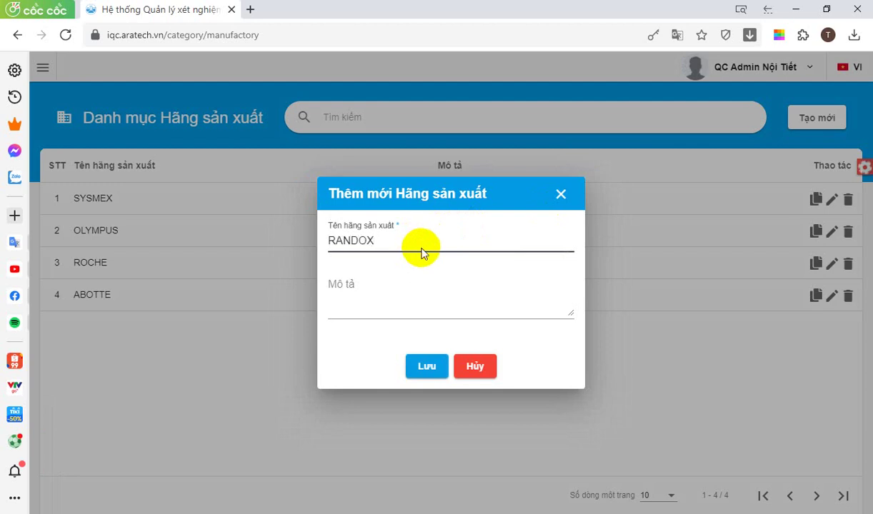
{"action": "left_click", "coordinate": [382, 306]}
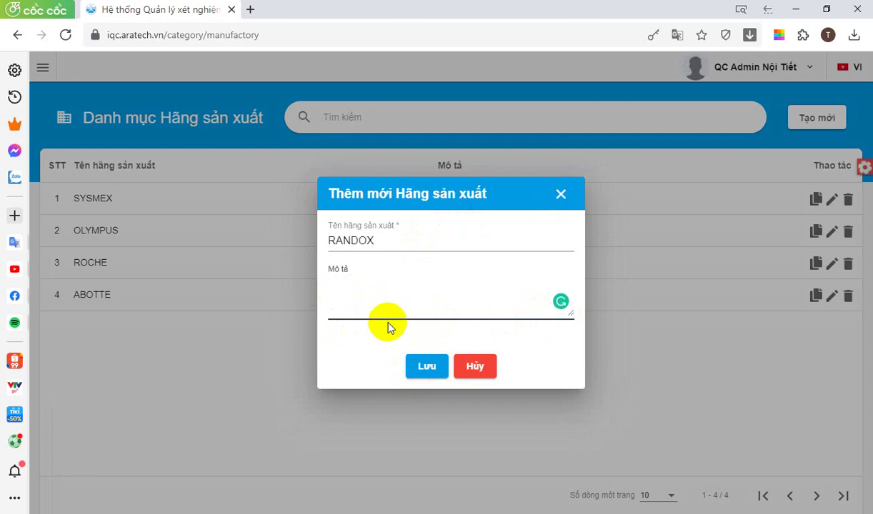
{"action": "type", "text": "Cun"}
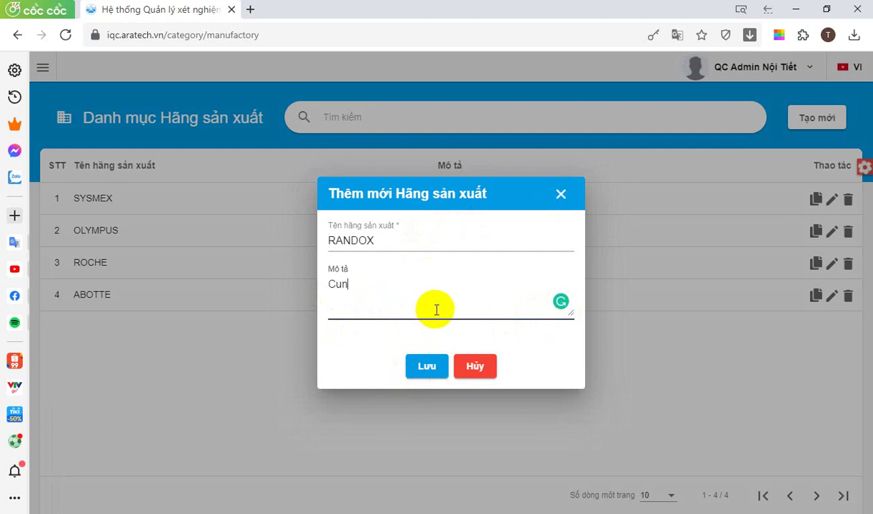
{"action": "type", "text": "g câp QC"}
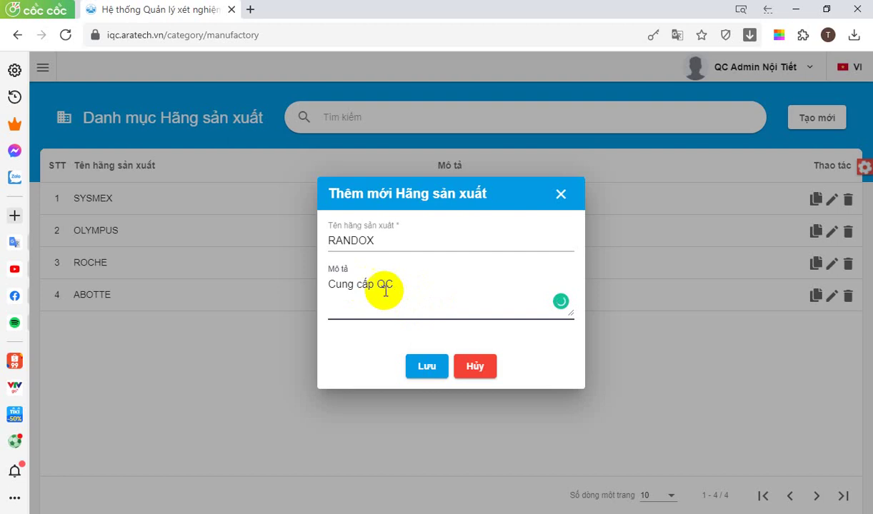
{"action": "left_click", "coordinate": [427, 368]}
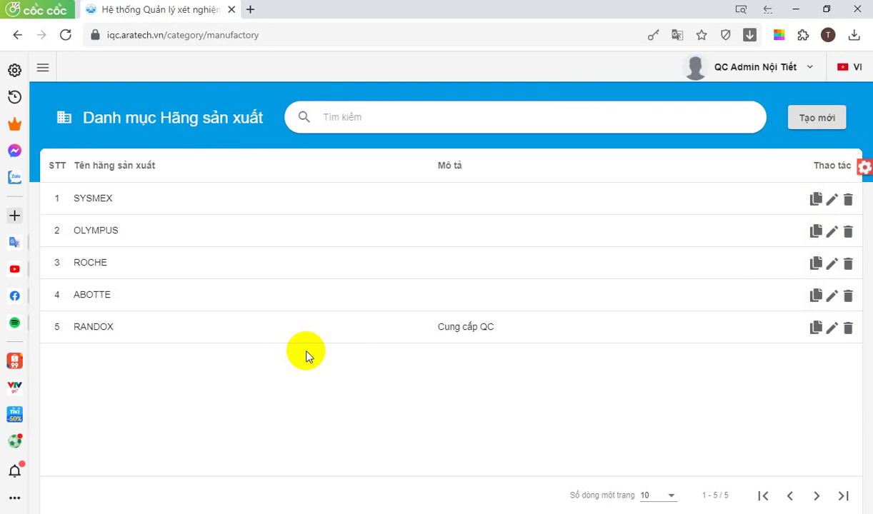
Add manufacturer BIORAD without a description and save it
{"action": "left_click", "coordinate": [812, 123]}
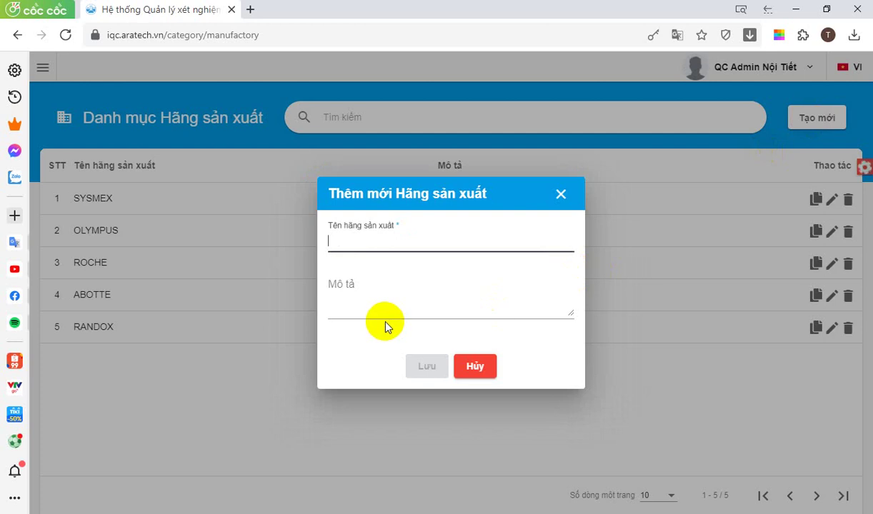
{"action": "type", "text": "B"}
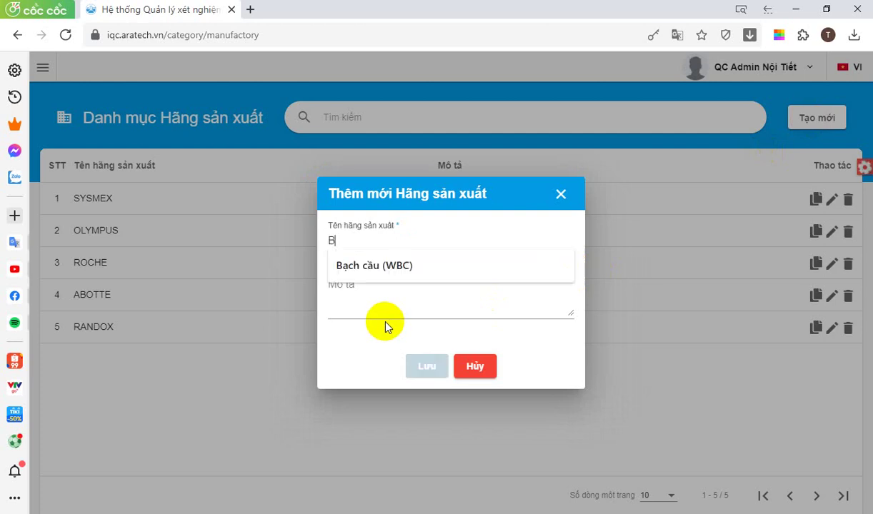
{"action": "type", "text": "IORAD"}
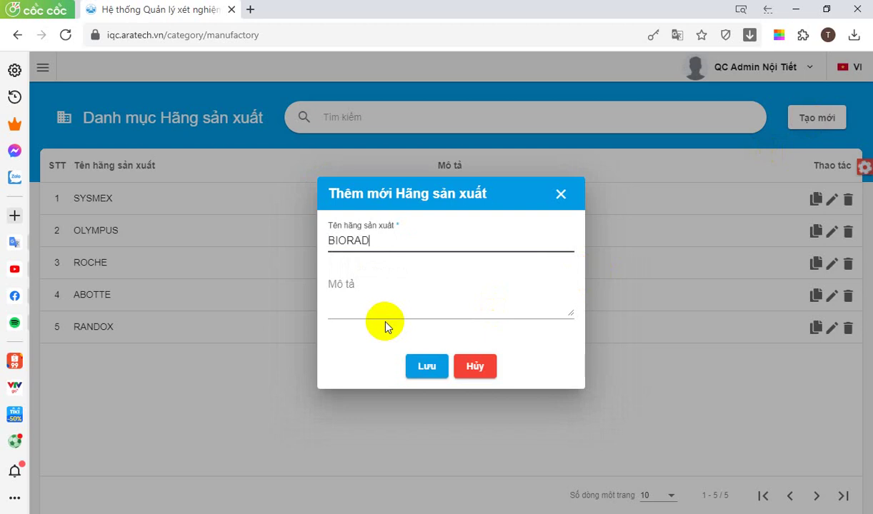
{"action": "left_click", "coordinate": [428, 372]}
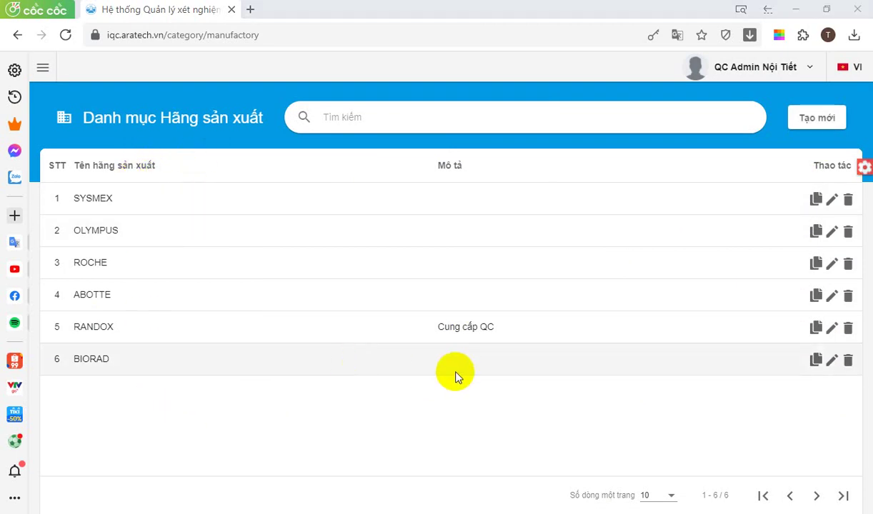
{"action": "left_click", "coordinate": [43, 70]}
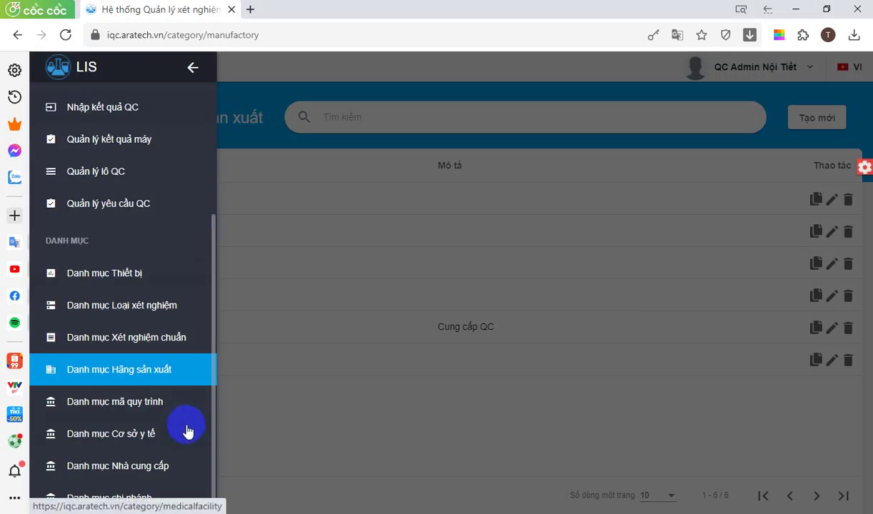
Go to the supplier catalog (Danh mục Nhà cung cấp) from the sidebar
{"action": "left_click", "coordinate": [151, 470]}
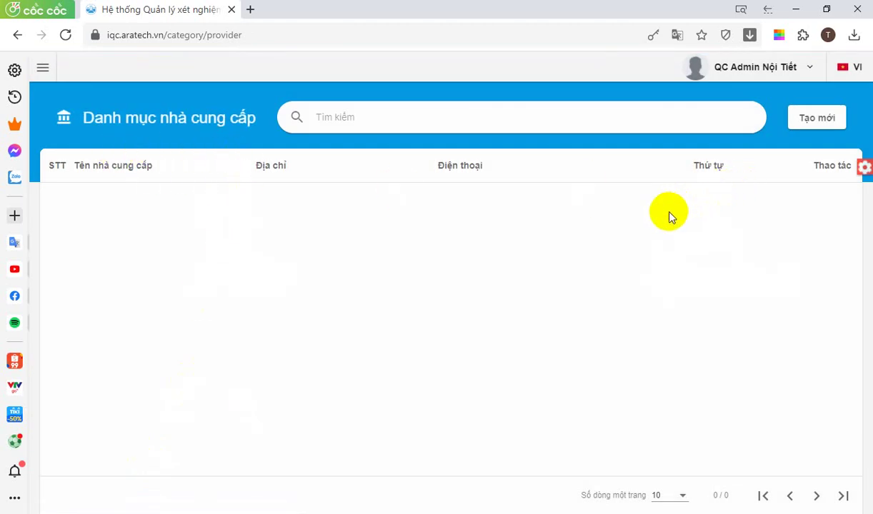
Start a new supplier named 'Công ty TNHH Minh Tâm' and begin entering its address
{"action": "left_click", "coordinate": [817, 120]}
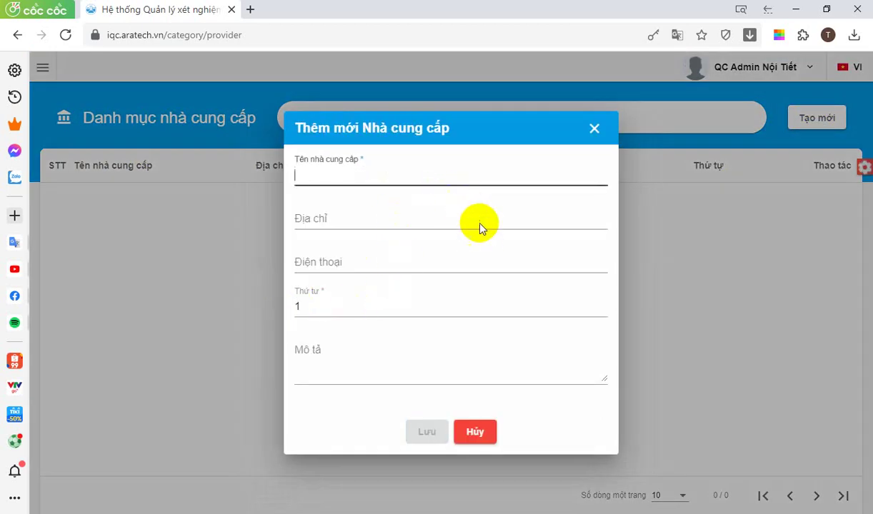
{"action": "type", "text": "Công ty"}
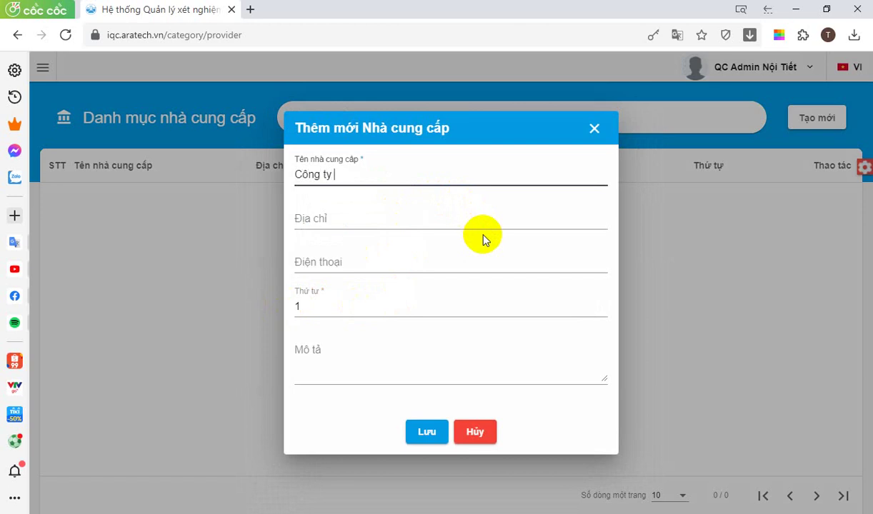
{"action": "type", "text": " TNHH Minh Tâm"}
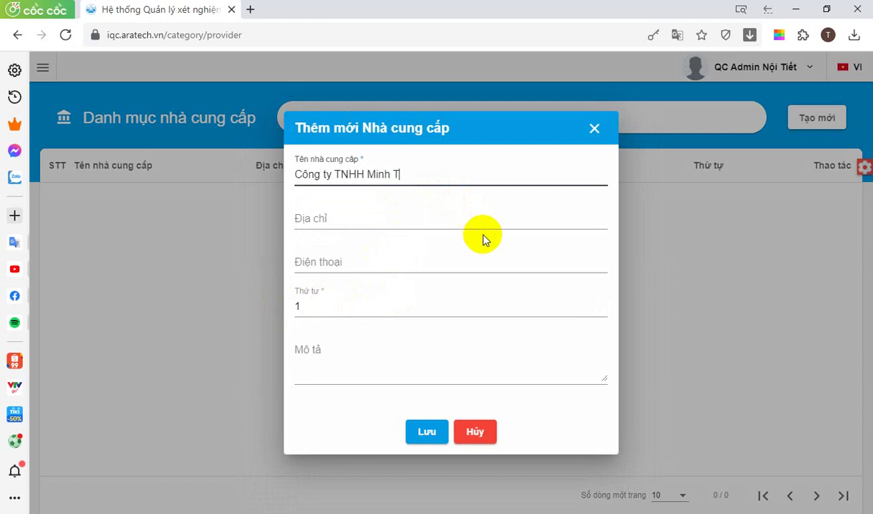
{"action": "left_click", "coordinate": [397, 218]}
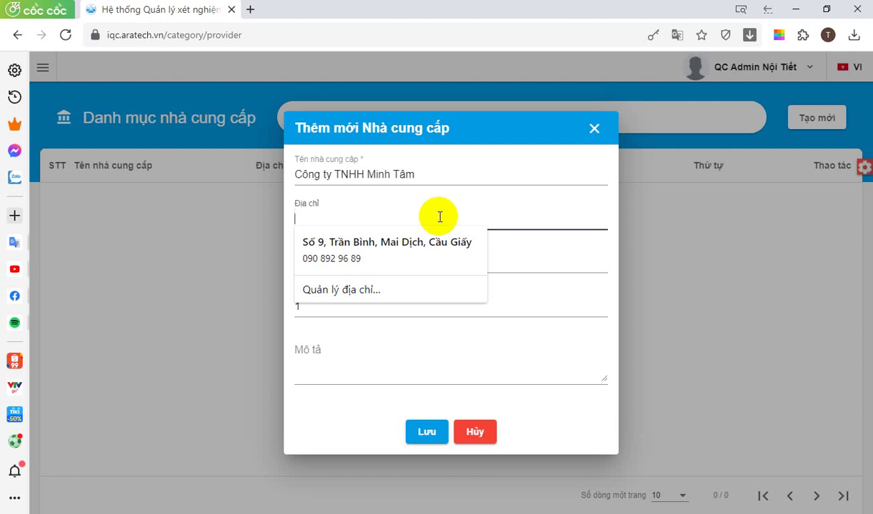
{"action": "type", "text": "Dịchvo"}
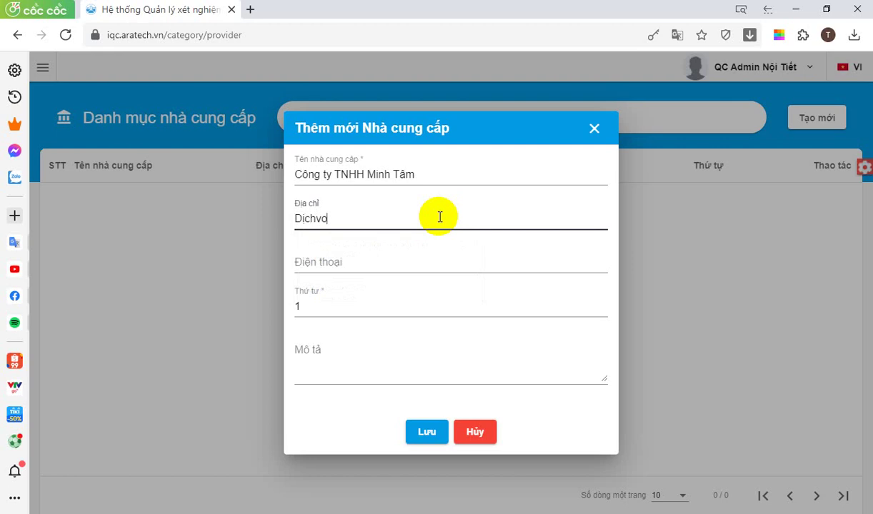
{"action": "type", "text": " Von"}
{"action": "type", "text": "g"}
{"action": "type", "text": ", Cau Giấy"}
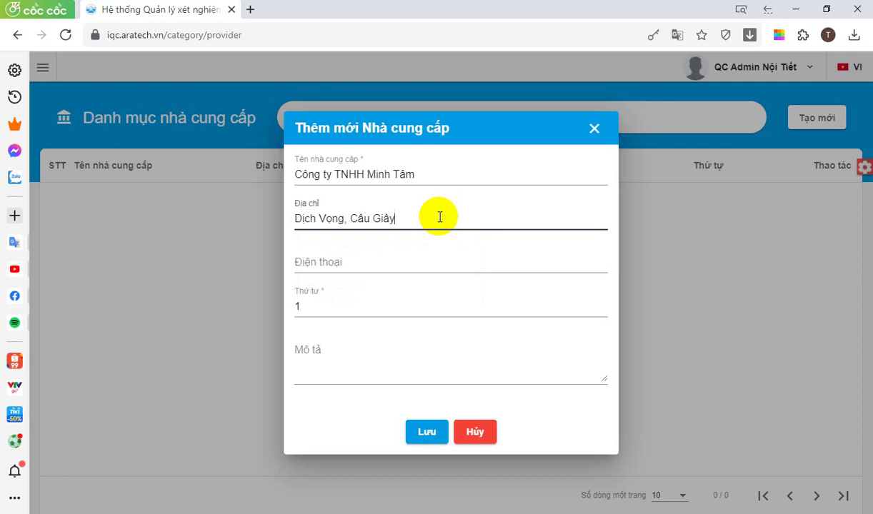
{"action": "type", "text": ", Ha"}
Fix the address ending, enter the phone number, describe it as supplying test chemicals and analysers, and save
{"action": "key", "text": "BackSpace"}
{"action": "key", "text": "BackSpace"}
{"action": "key", "text": "Tab"}
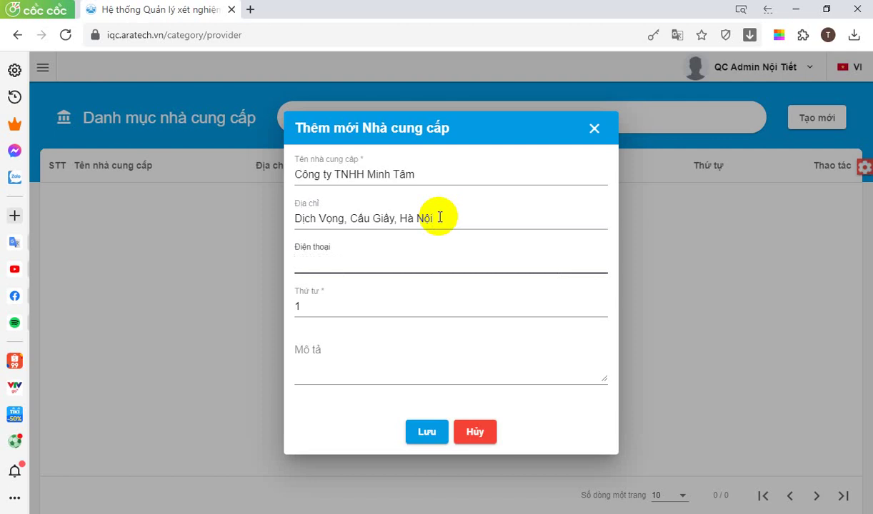
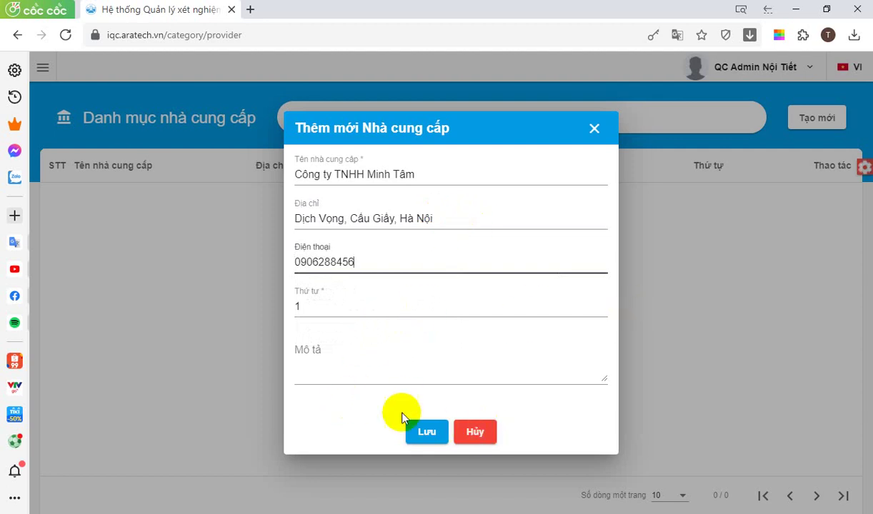
{"action": "left_click", "coordinate": [367, 375]}
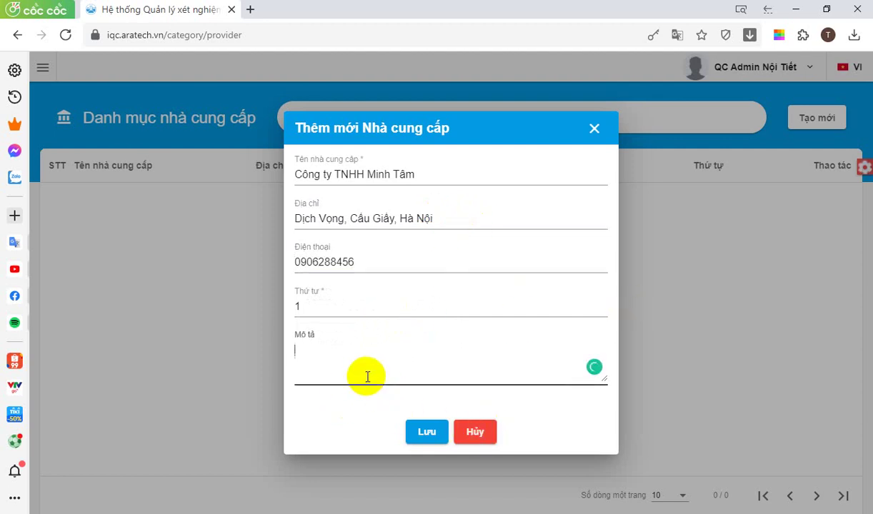
{"action": "type", "text": "Cung cấp ho"}
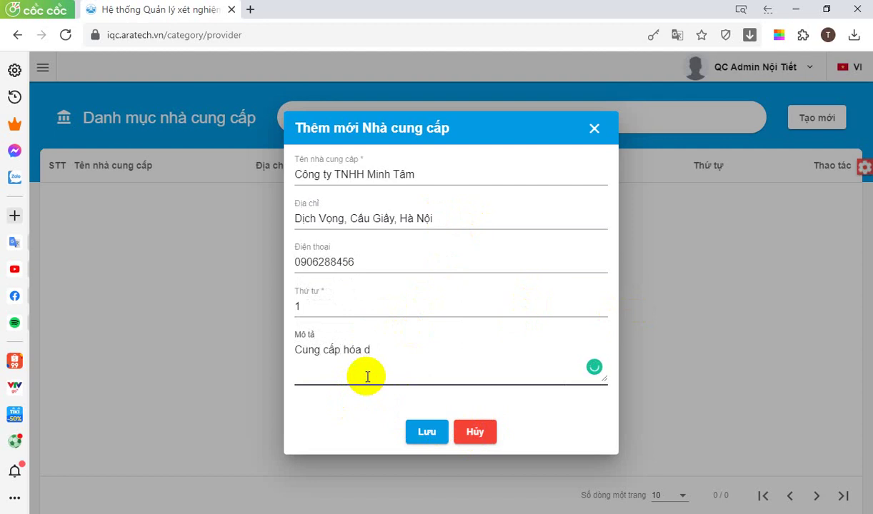
{"action": "type", "text": "a cha"}
{"action": "type", "text": "t xet nghiem"}
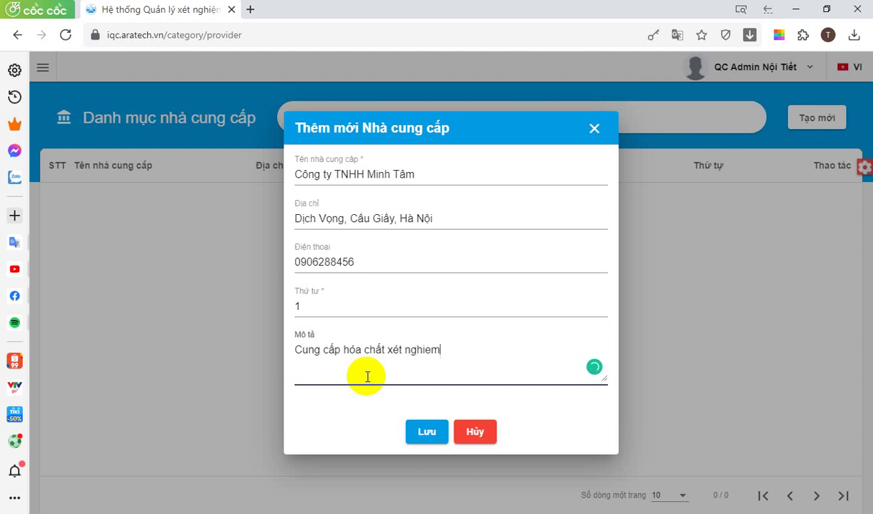
{"action": "type", "text": ", mayxét nghie"}
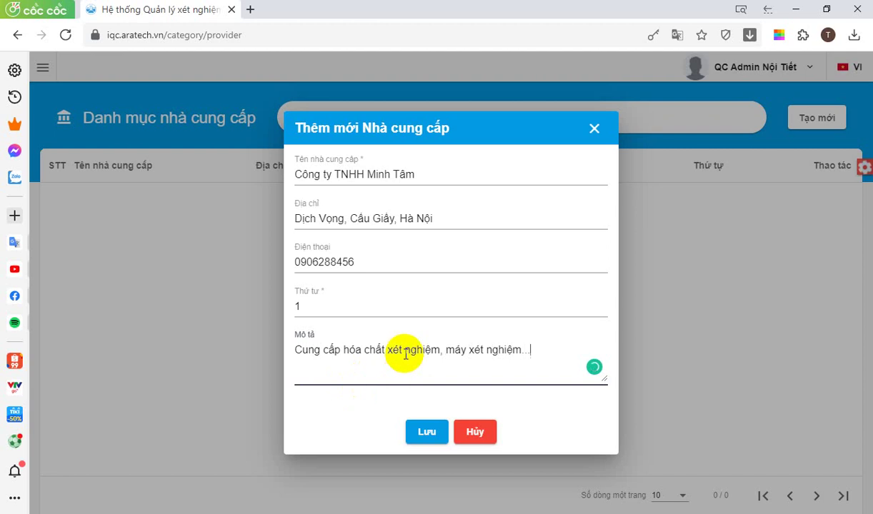
{"action": "left_click", "coordinate": [425, 431]}
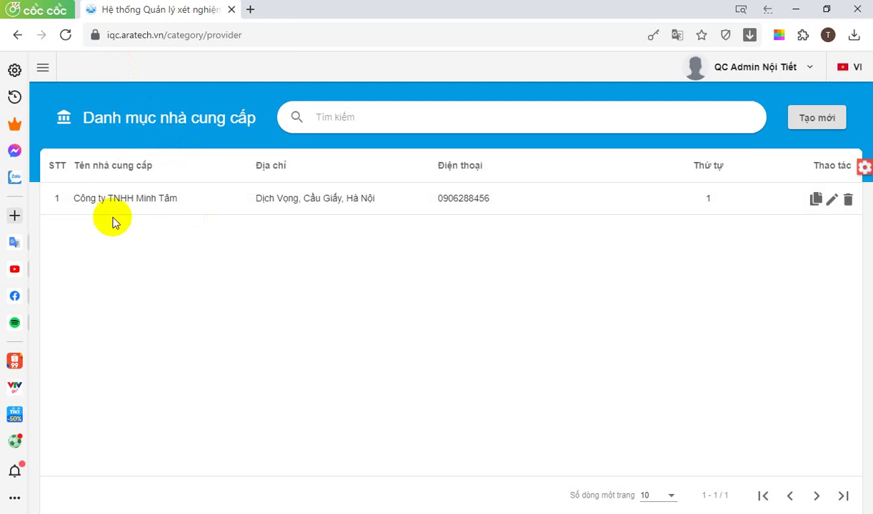
Check the new Công ty TNHH Minh Tâm row in the supplier table
{"action": "left_click", "coordinate": [60, 137]}
{"action": "left_click", "coordinate": [41, 68]}
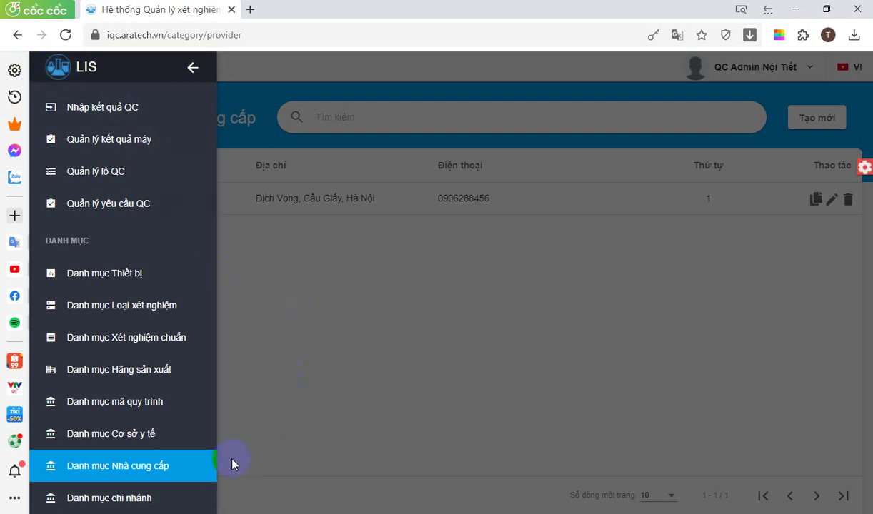
{"action": "left_click", "coordinate": [204, 469]}
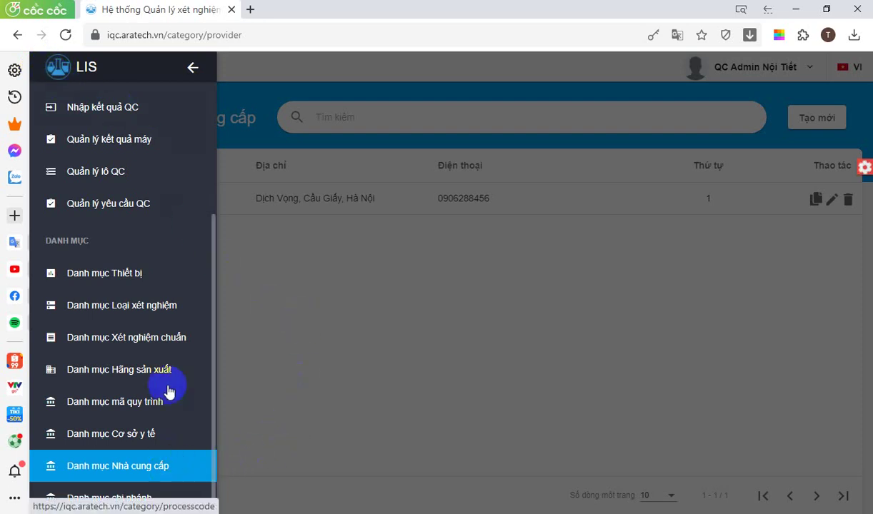
{"action": "left_click", "coordinate": [382, 325]}
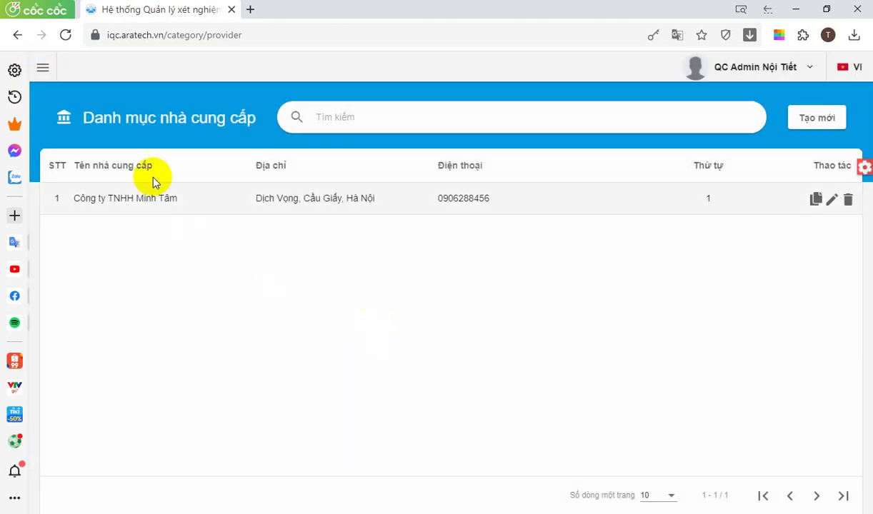